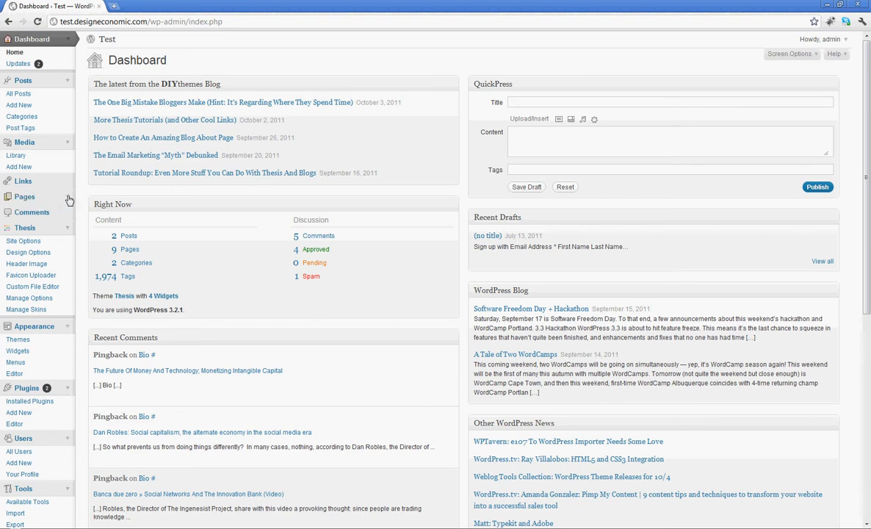
Create a new static page and title it "This is a new page".
{"action": "left_click", "coordinate": [68, 200]}
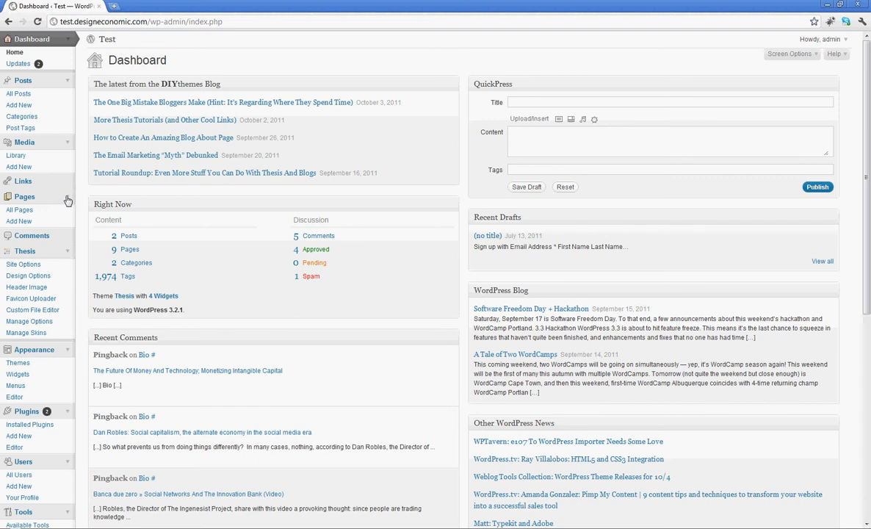
{"action": "left_click", "coordinate": [26, 213]}
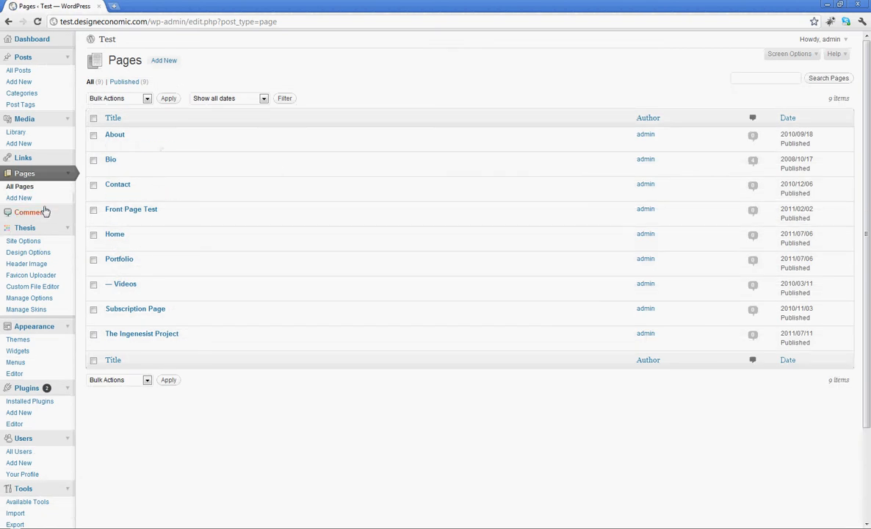
{"action": "left_click", "coordinate": [22, 198]}
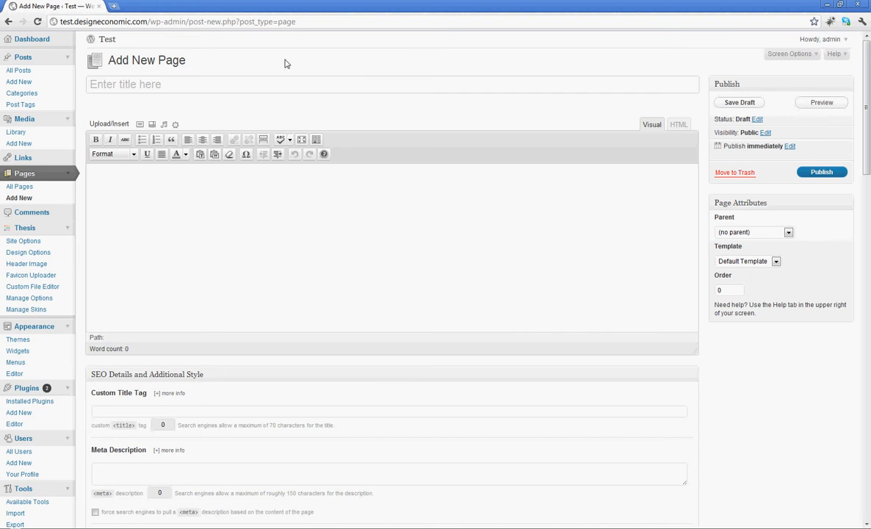
{"action": "type", "text": "This is a new page"}
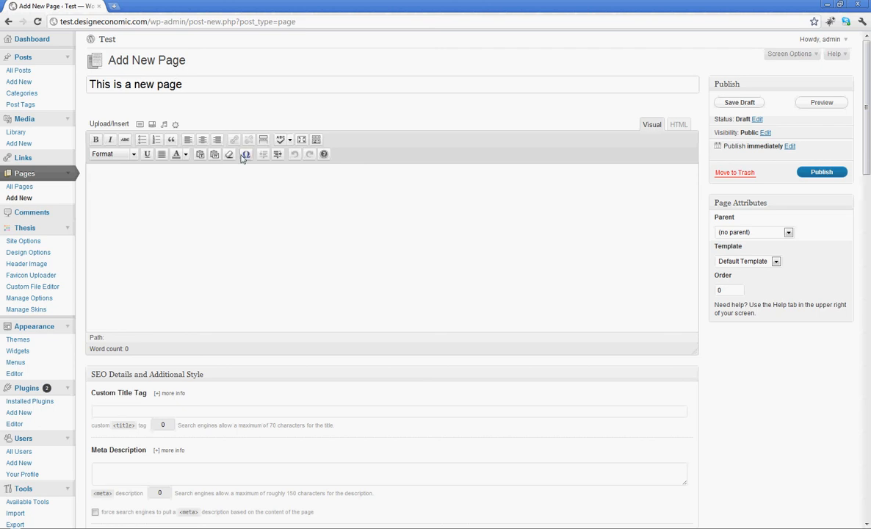
Enter "This is the content of my new page..." as the first line of the page body.
{"action": "left_click", "coordinate": [205, 187]}
{"action": "type", "text": "This is"}
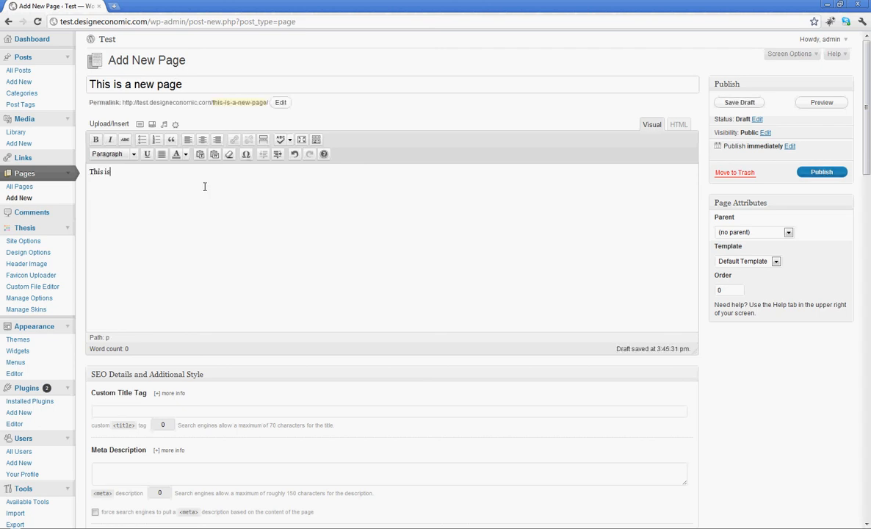
{"action": "type", "text": " the content of my new page..."}
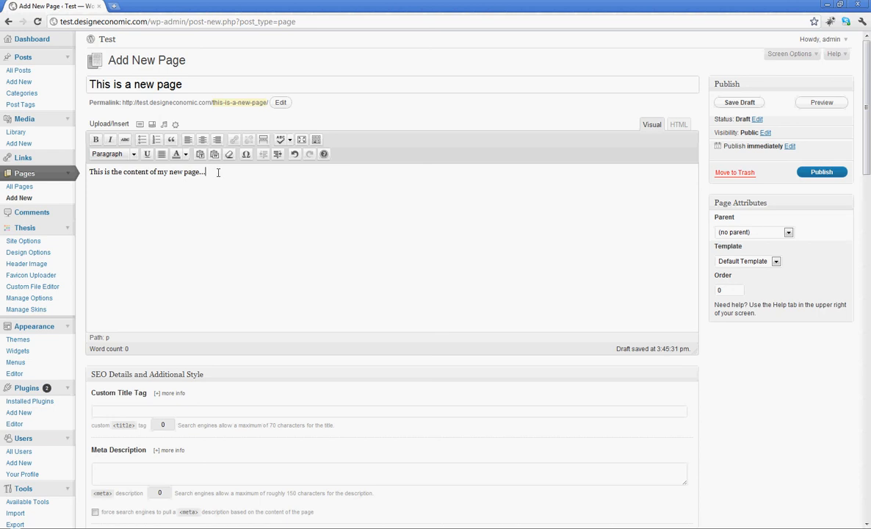
Format the first line of the page body as Heading 3.
{"action": "left_click_drag", "start_coordinate": [218, 172], "coordinate": [86, 173]}
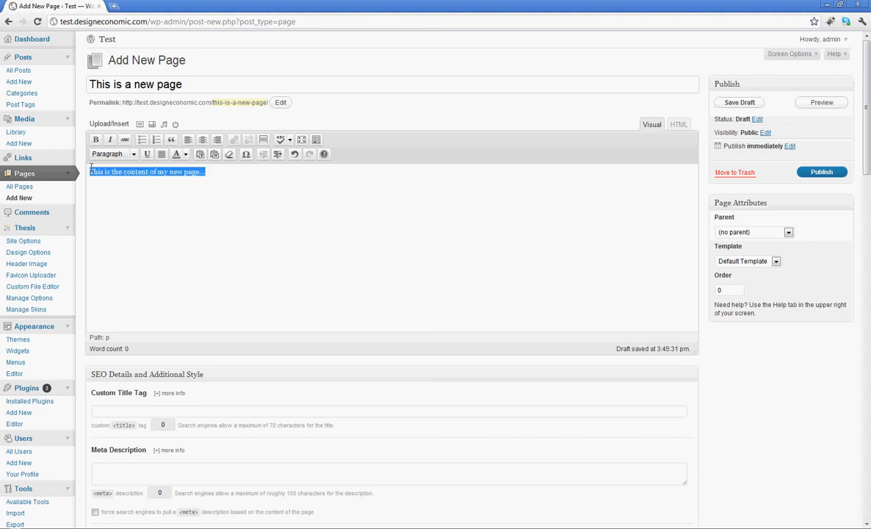
{"action": "left_click", "coordinate": [134, 154]}
{"action": "left_click_drag", "start_coordinate": [148, 179], "coordinate": [150, 207]}
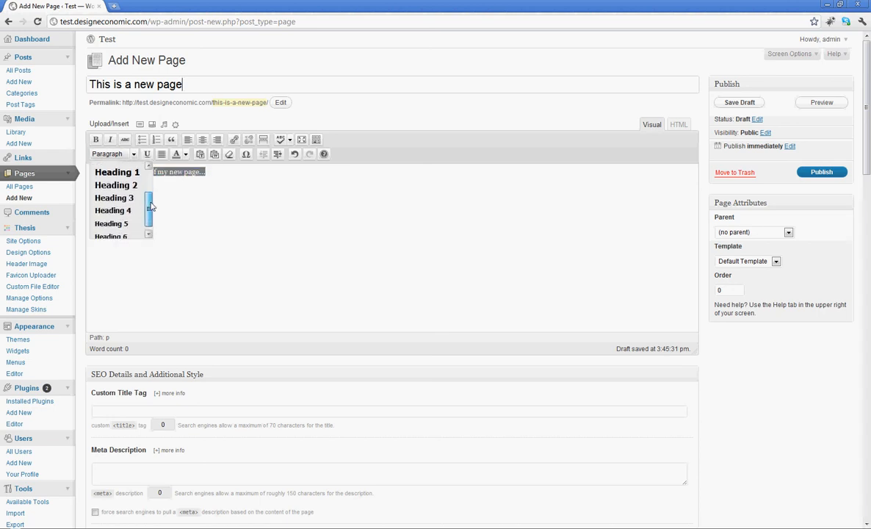
{"action": "left_click", "coordinate": [113, 199]}
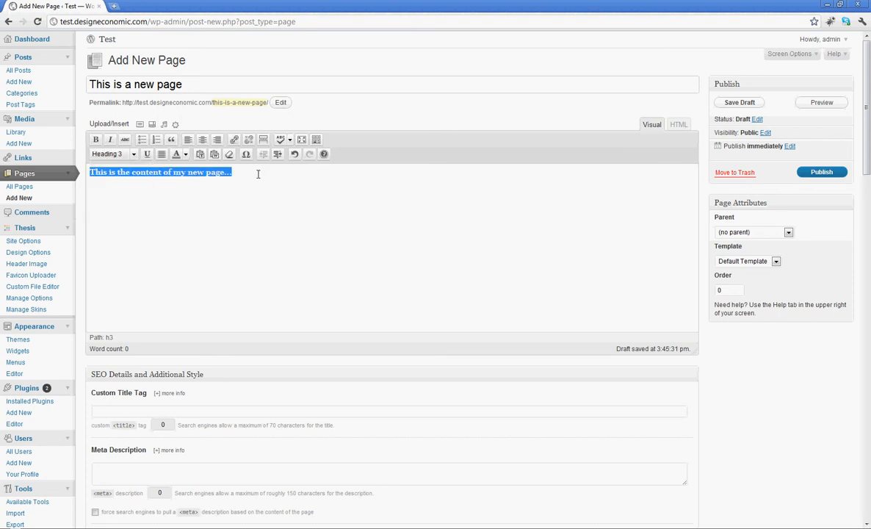
Add a paragraph below the heading reading "This is the content of my new page containing info".
{"action": "left_click", "coordinate": [371, 208]}
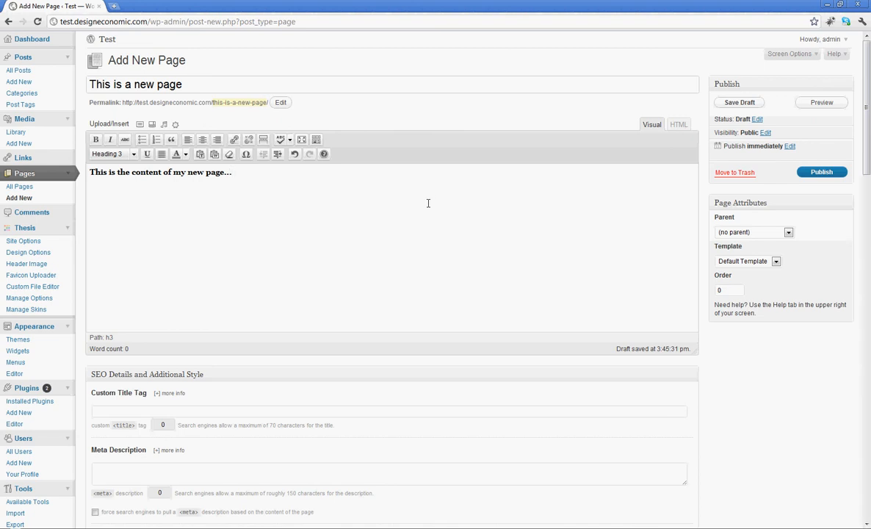
{"action": "key", "text": "Return"}
{"action": "type", "text": "This is the contec"}
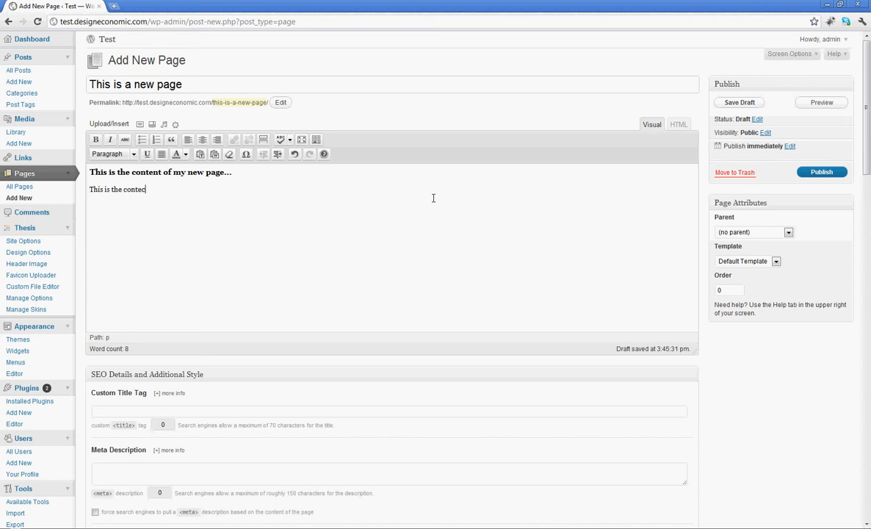
{"action": "key", "text": "BackSpace"}
{"action": "key", "text": "BackSpace"}
{"action": "key", "text": "BackSpace"}
{"action": "type", "text": "ntent of my new page containi"}
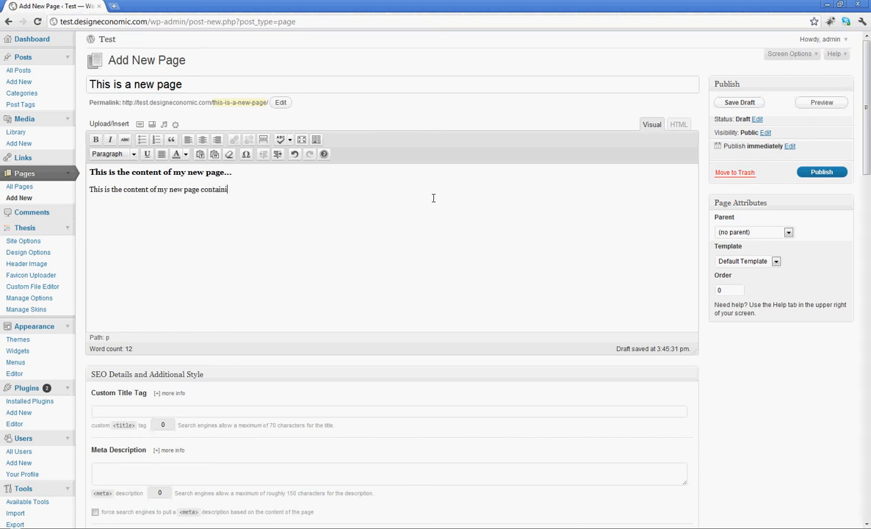
{"action": "type", "text": "ng info"}
{"action": "left_click", "coordinate": [243, 190]}
{"action": "key", "text": "BackSpace"}
{"action": "left_click", "coordinate": [268, 187]}
Upload the Ugly image from the computer's Pictures folder for insertion at the start of the body paragraph.
{"action": "left_click", "coordinate": [91, 189]}
{"action": "left_click", "coordinate": [176, 125]}
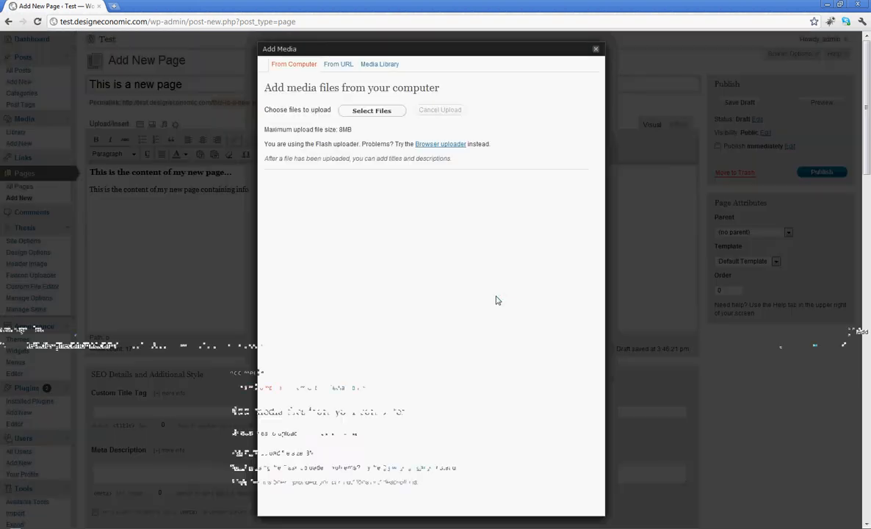
{"action": "left_click", "coordinate": [380, 114]}
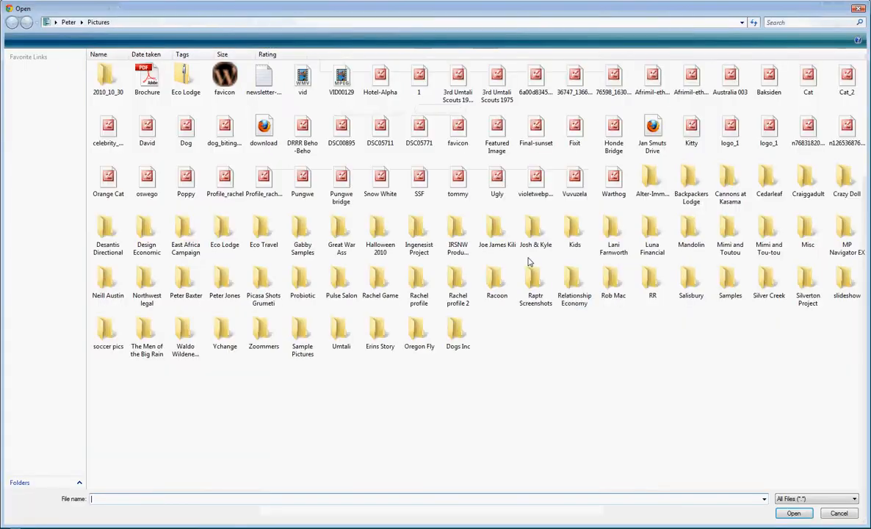
{"action": "double_click", "coordinate": [502, 184]}
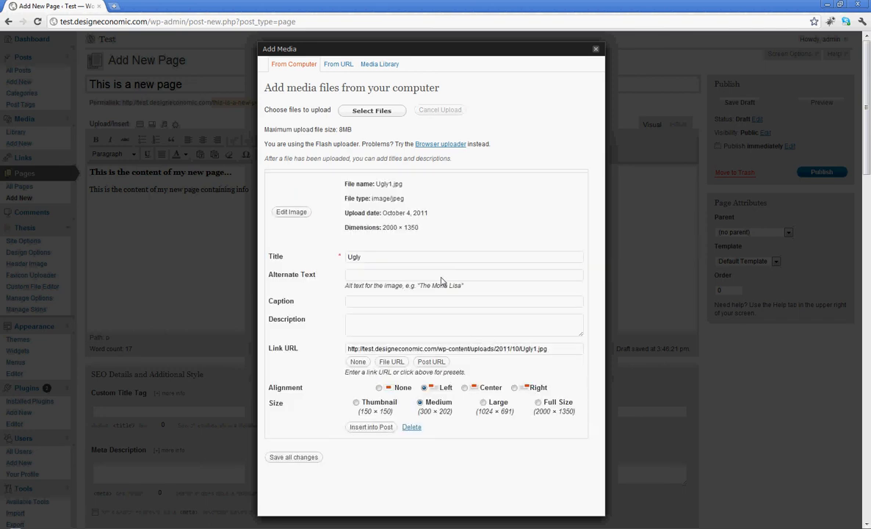
Change the uploaded image's title to "An image of two ugly guys".
{"action": "left_click", "coordinate": [359, 287]}
{"action": "left_click_drag", "start_coordinate": [360, 286], "coordinate": [342, 289]}
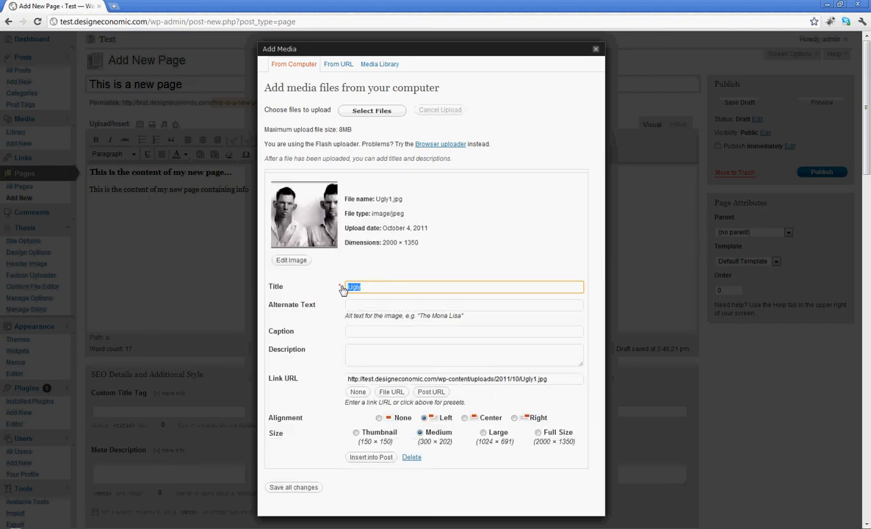
{"action": "type", "text": "An image of two ugly guys"}
Copy the image title "An image of two ugly guys" into its alternate text.
{"action": "left_click_drag", "start_coordinate": [422, 287], "coordinate": [334, 288]}
{"action": "right_click", "coordinate": [373, 291]}
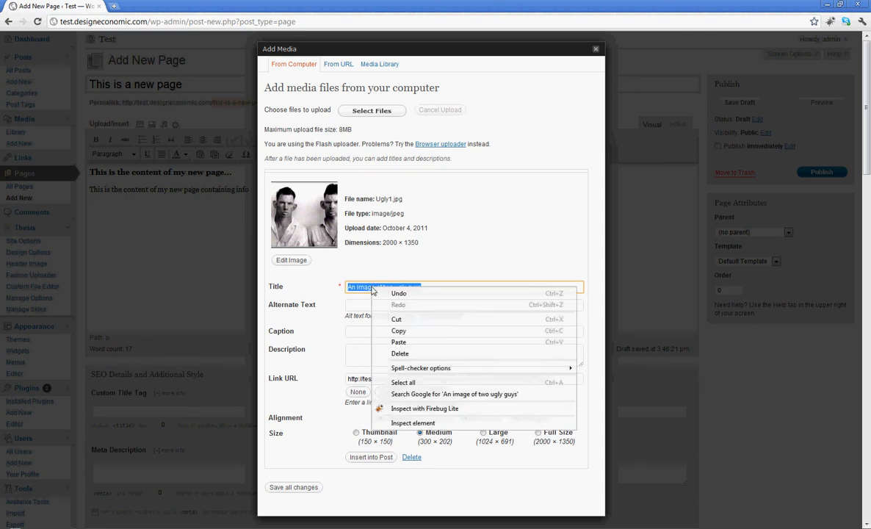
{"action": "left_click", "coordinate": [399, 330]}
{"action": "left_click", "coordinate": [360, 304]}
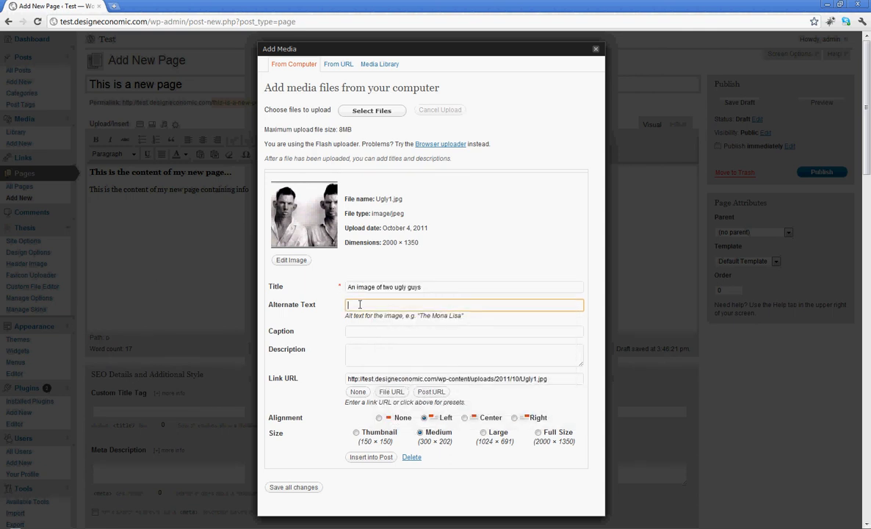
{"action": "right_click", "coordinate": [360, 304]}
{"action": "left_click", "coordinate": [367, 357]}
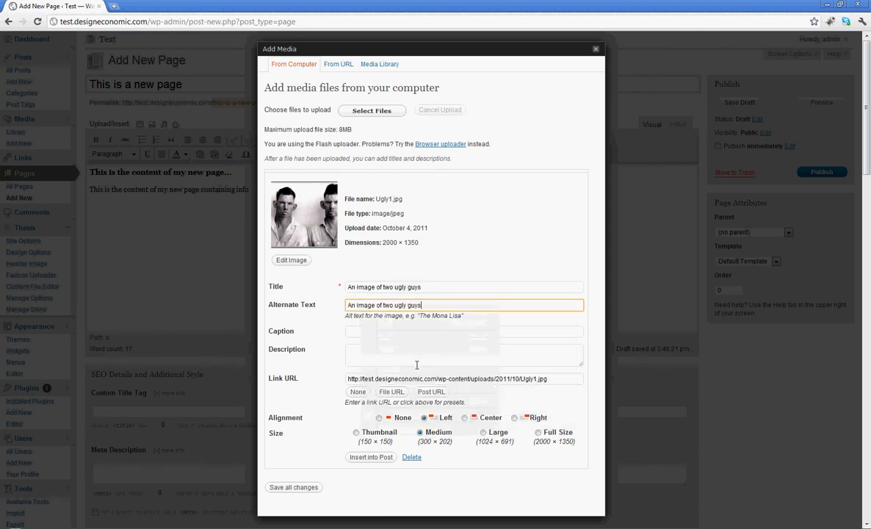
Set the image caption to "An image of two ugly guys" and insert the image into the page.
{"action": "left_click", "coordinate": [358, 332]}
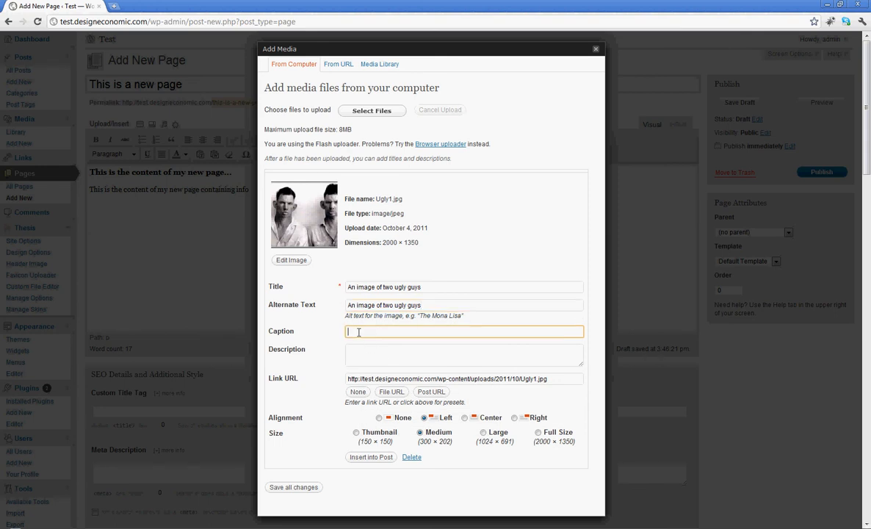
{"action": "right_click", "coordinate": [358, 332]}
{"action": "left_click", "coordinate": [371, 384]}
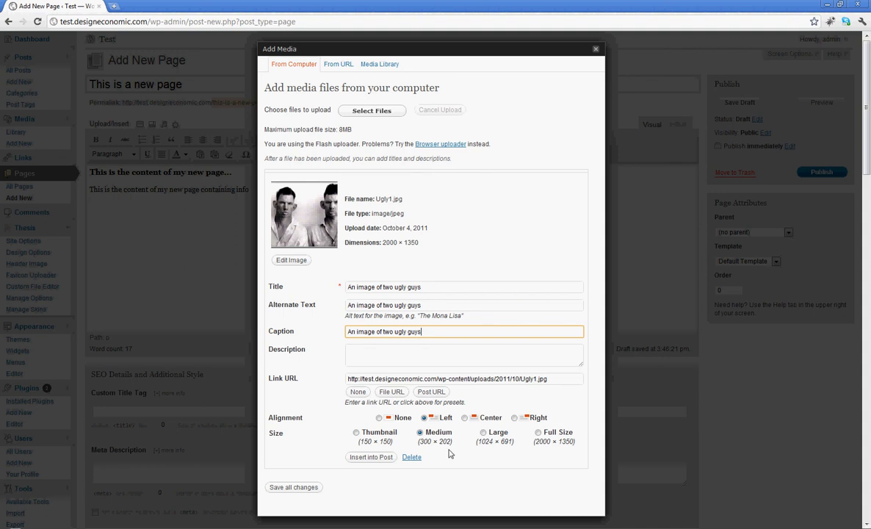
{"action": "left_click", "coordinate": [365, 456]}
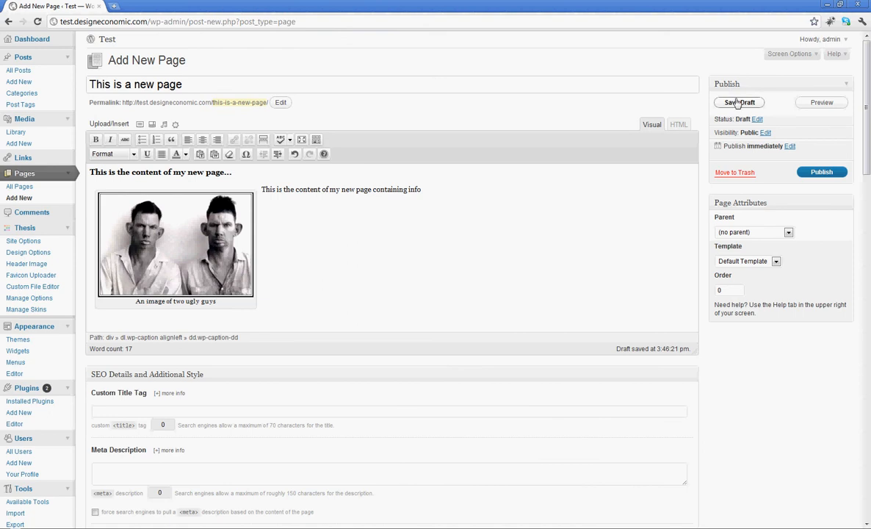
Save the page as a draft and preview it, then return to the page editor.
{"action": "left_click", "coordinate": [737, 103]}
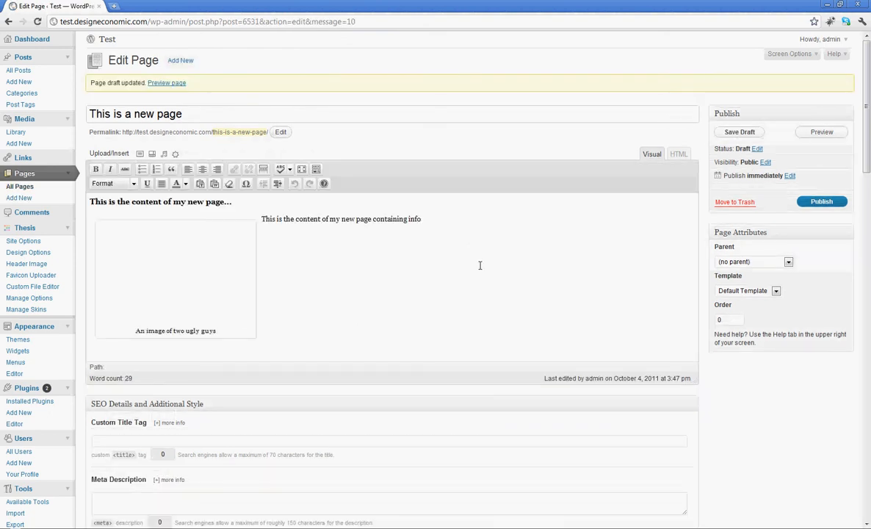
{"action": "left_click", "coordinate": [821, 133]}
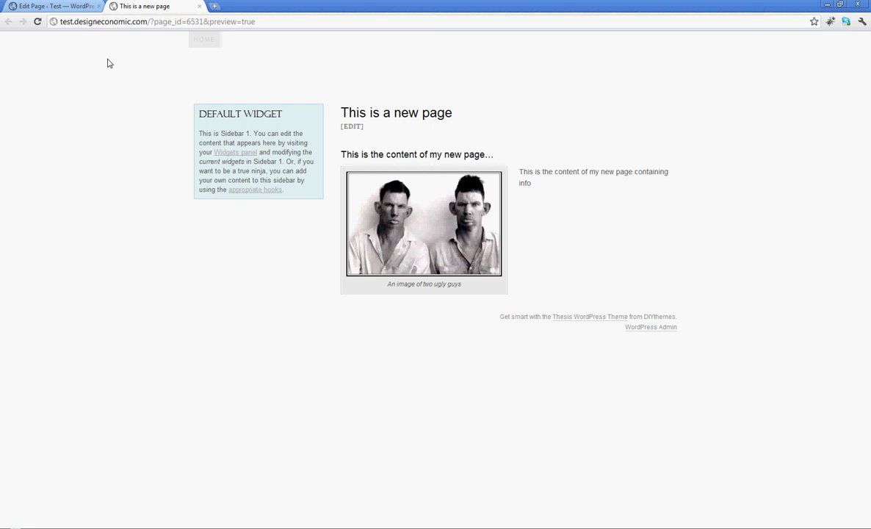
{"action": "left_click", "coordinate": [70, 7]}
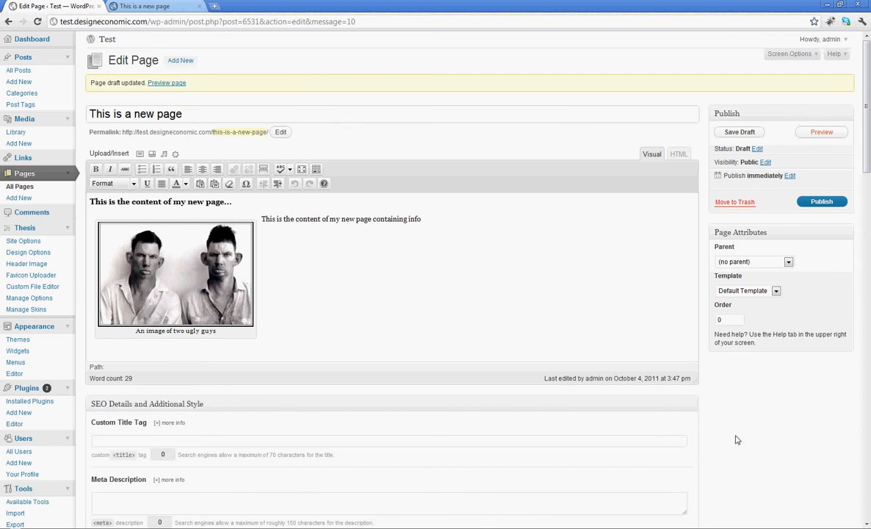
Set the custom title tag to "This is a new Wordpress page that I am using to illustrate how it is don".
{"action": "scroll", "coordinate": [736, 438], "scroll_direction": "down", "scroll_amount": 1}
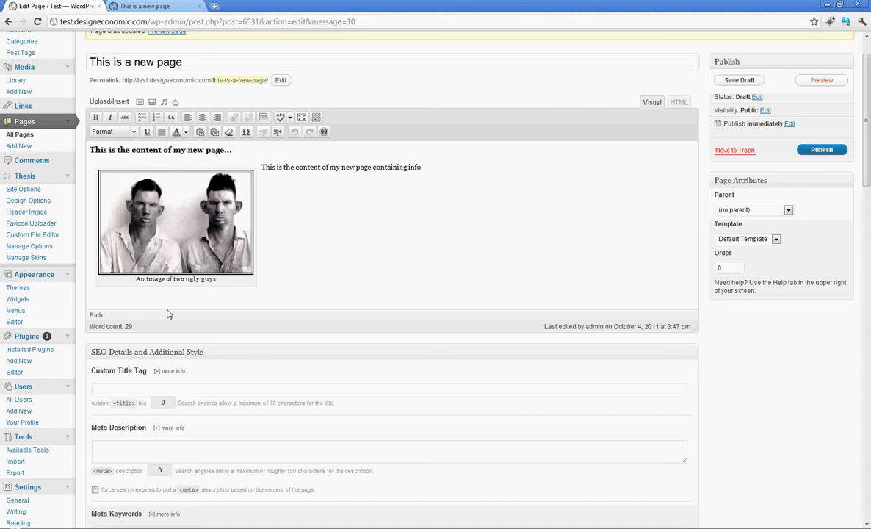
{"action": "left_click", "coordinate": [149, 387]}
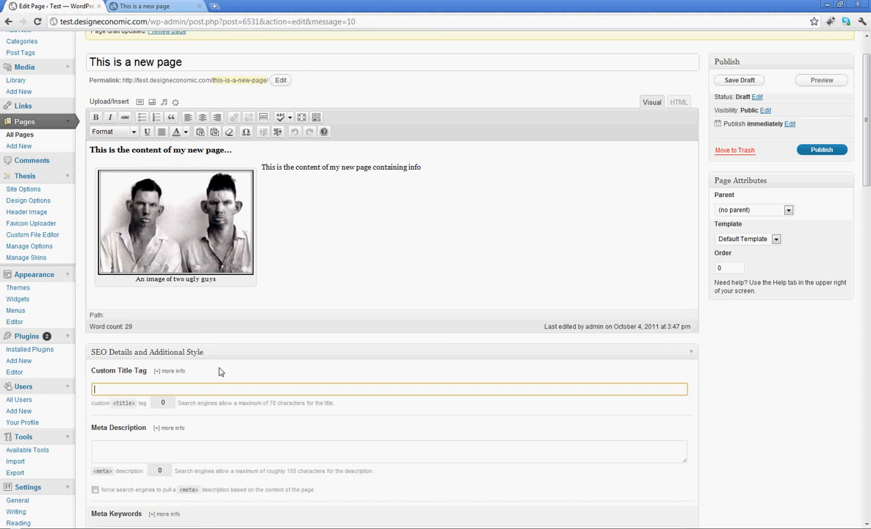
{"action": "type", "text": "This is a new wordpress page"}
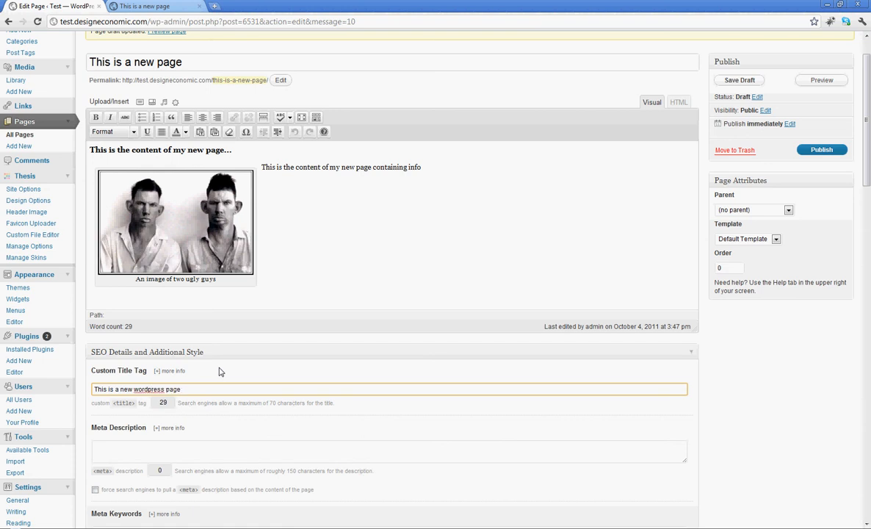
{"action": "type", "text": " that I am using to illustrate how it is don"}
{"action": "key", "text": "BackSpace"}
{"action": "type", "text": "W"}
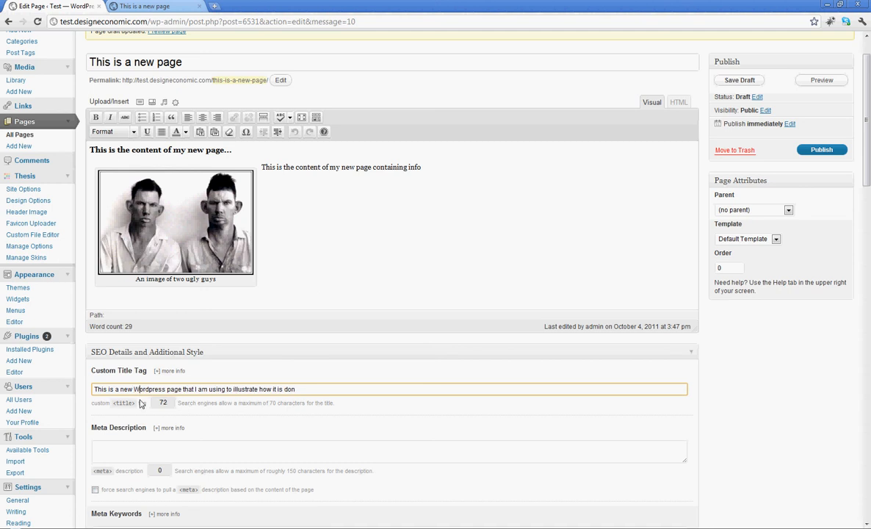
Set the meta description to "A look at how to create a Wordpress static page".
{"action": "left_click", "coordinate": [126, 446]}
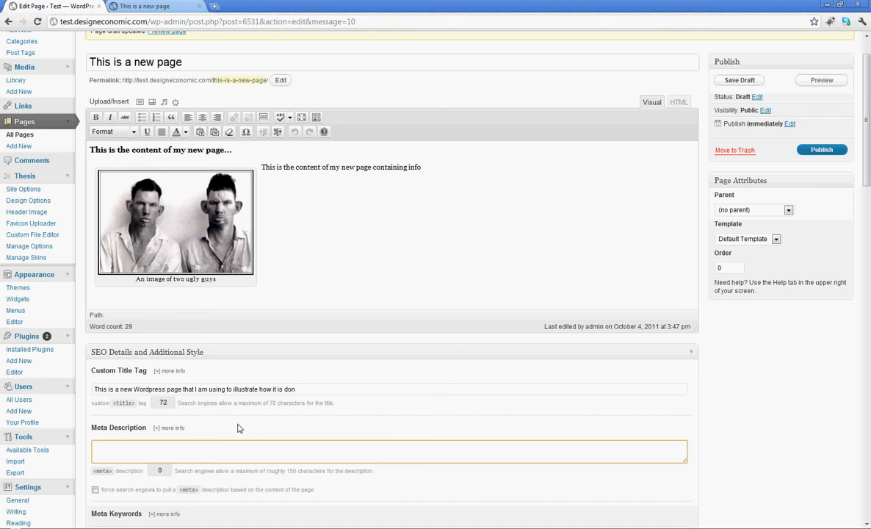
{"action": "type", "text": "A look at how to create a Wordpre"}
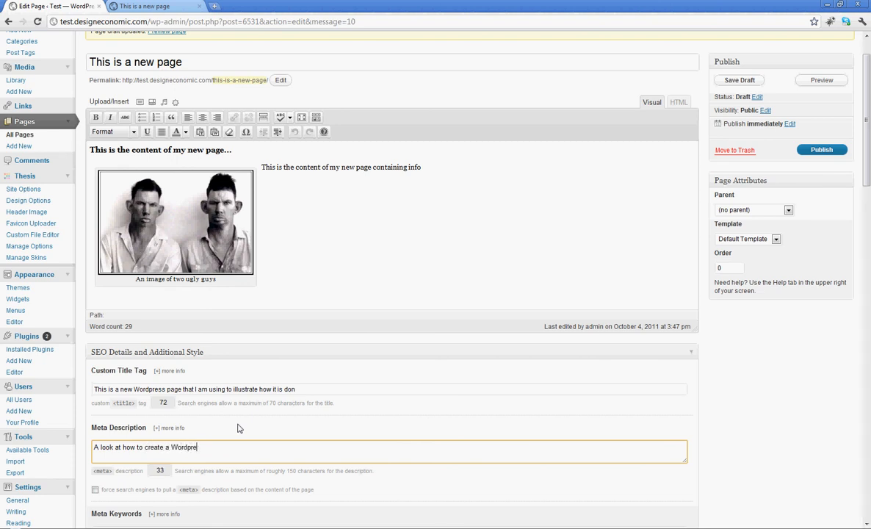
{"action": "type", "text": "ss static page"}
Enter "wordpress,page,static" as the page's meta keywords.
{"action": "scroll", "coordinate": [117, 512], "scroll_direction": "down", "scroll_amount": 1}
{"action": "left_click", "coordinate": [117, 479]}
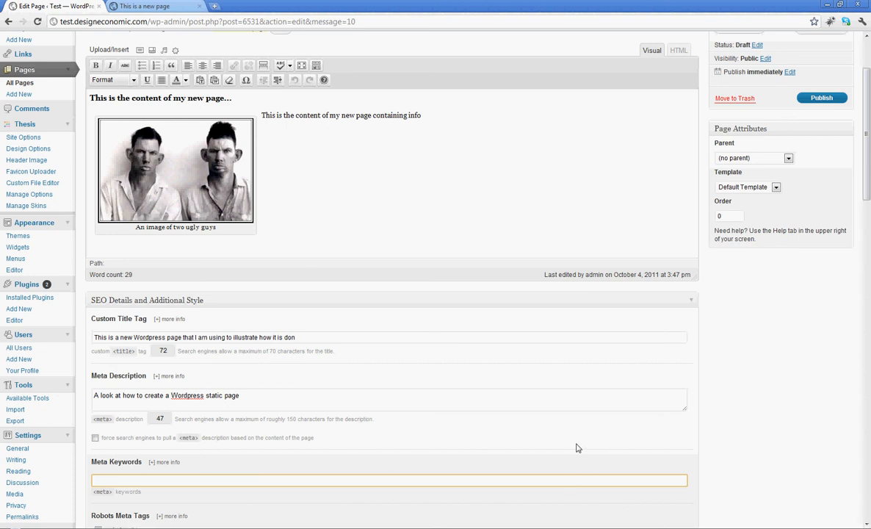
{"action": "type", "text": "wor"}
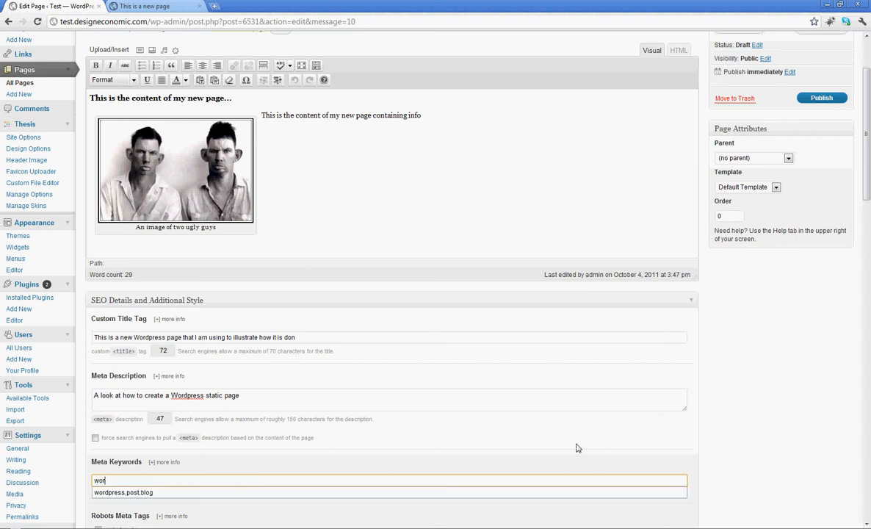
{"action": "type", "text": "dpress,page"}
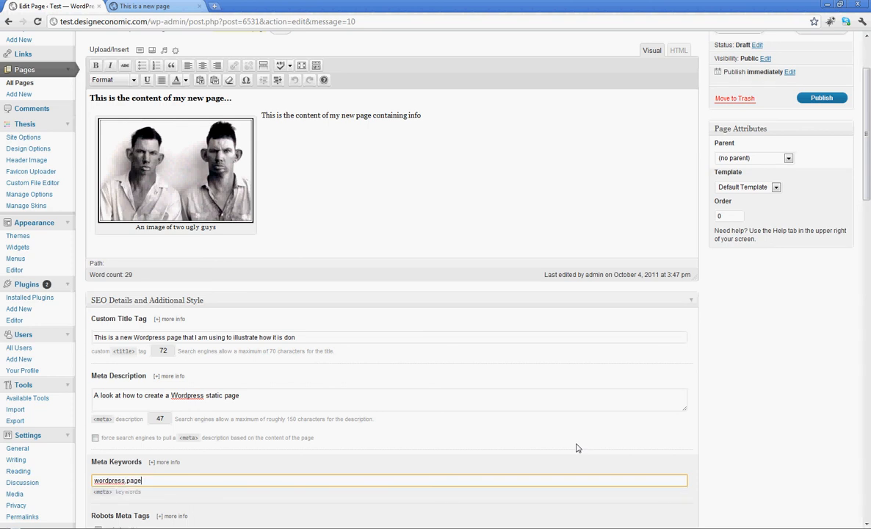
{"action": "type", "text": ",static"}
{"action": "scroll", "coordinate": [749, 404], "scroll_direction": "up", "scroll_amount": 3}
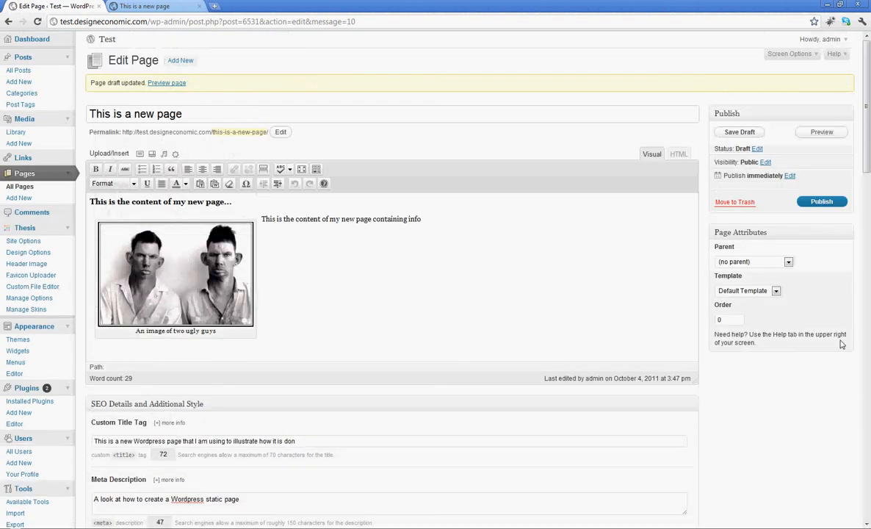
Examine the parent page options in the page attributes and check the navigation in the page preview before returning to the editor.
{"action": "scroll", "coordinate": [826, 423], "scroll_direction": "down", "scroll_amount": 3}
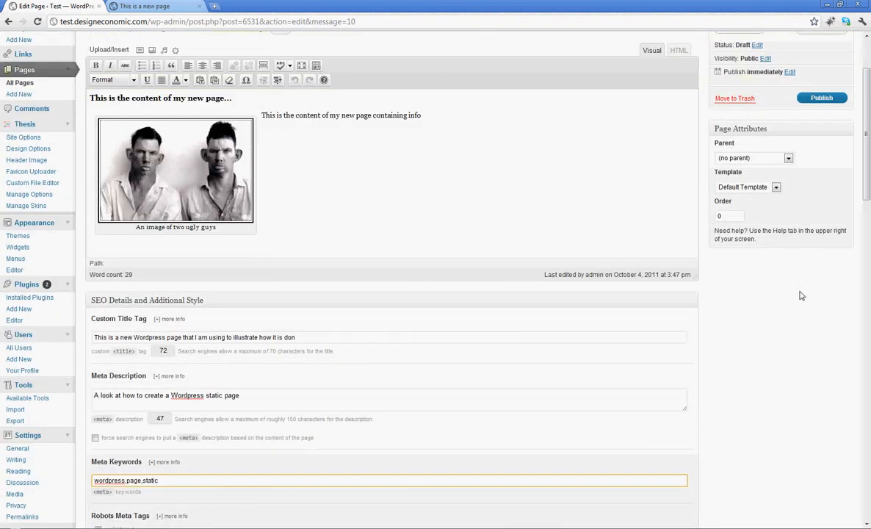
{"action": "scroll", "coordinate": [802, 296], "scroll_direction": "up", "scroll_amount": 3}
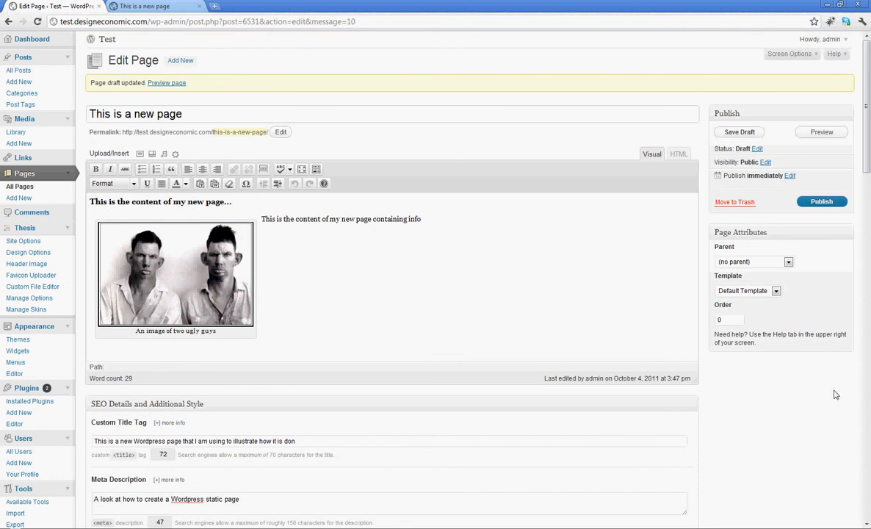
{"action": "left_click", "coordinate": [788, 263]}
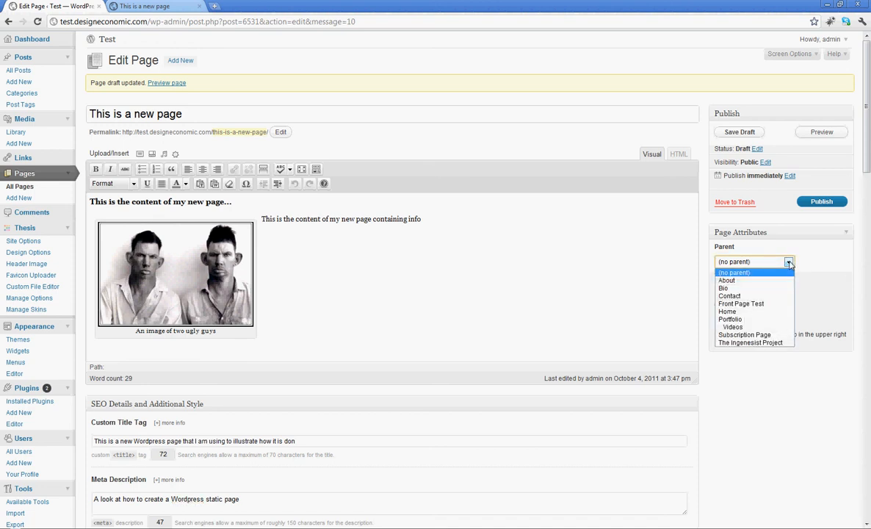
{"action": "left_click", "coordinate": [789, 262]}
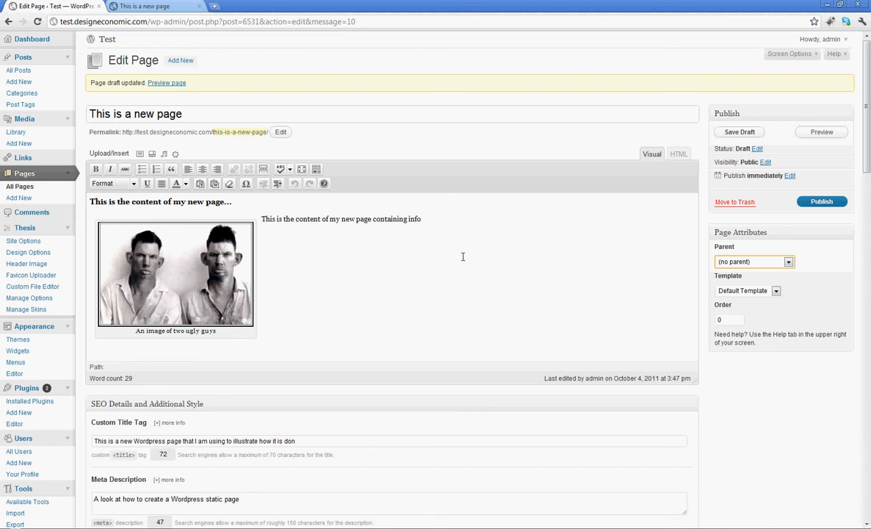
{"action": "left_click", "coordinate": [789, 264]}
{"action": "left_click", "coordinate": [170, 9]}
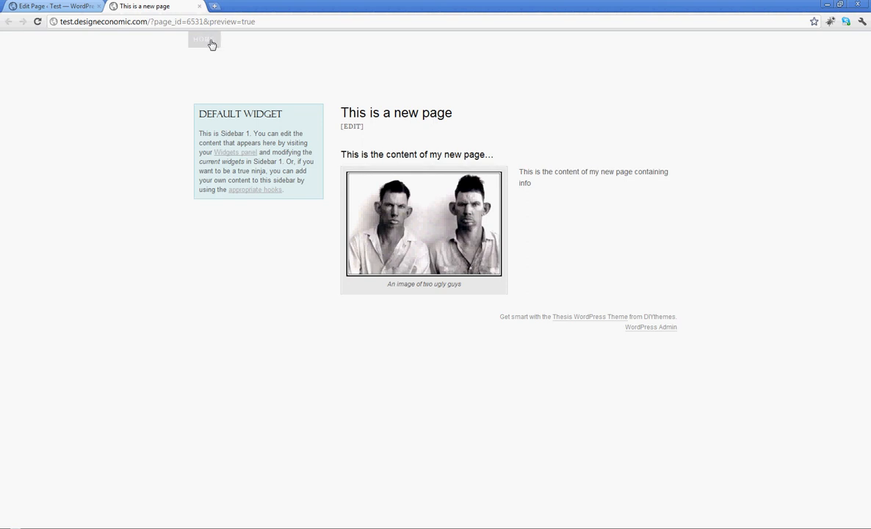
{"action": "left_click", "coordinate": [60, 8]}
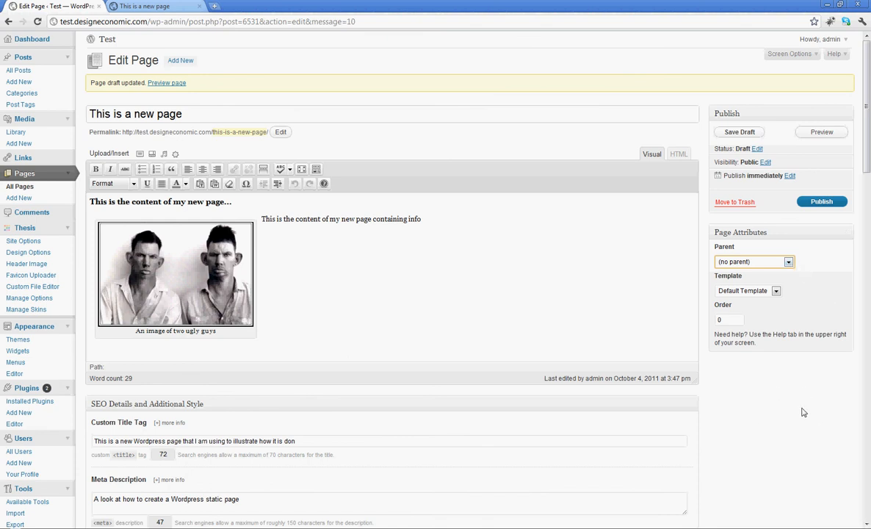
Review the available page templates and the remaining SEO and post image settings, leaving the default template selected.
{"action": "left_click", "coordinate": [776, 291]}
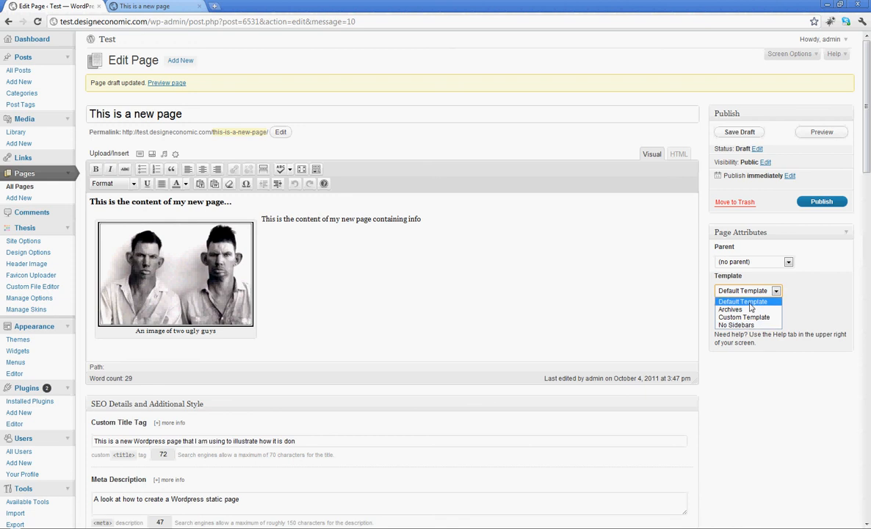
{"action": "left_click", "coordinate": [782, 476]}
{"action": "scroll", "coordinate": [783, 479], "scroll_direction": "down", "scroll_amount": 3}
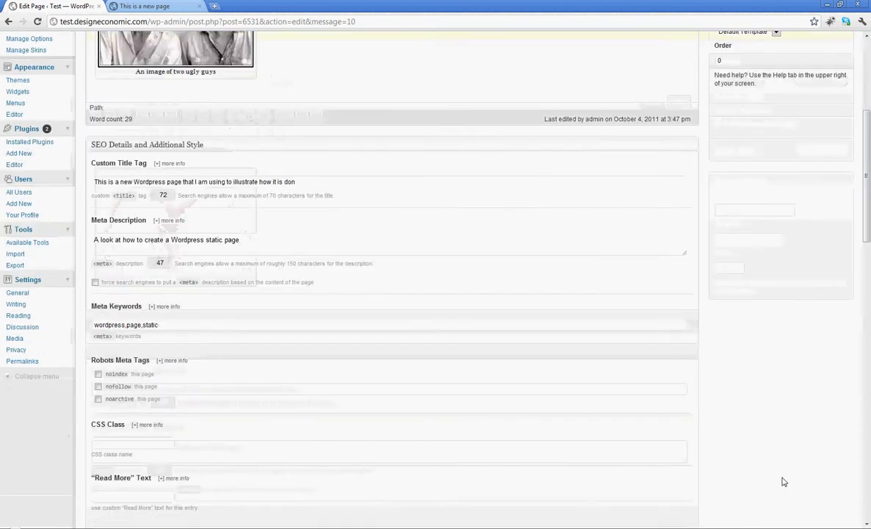
{"action": "scroll", "coordinate": [782, 481], "scroll_direction": "down", "scroll_amount": 6}
{"action": "scroll", "coordinate": [782, 481], "scroll_direction": "up", "scroll_amount": 4}
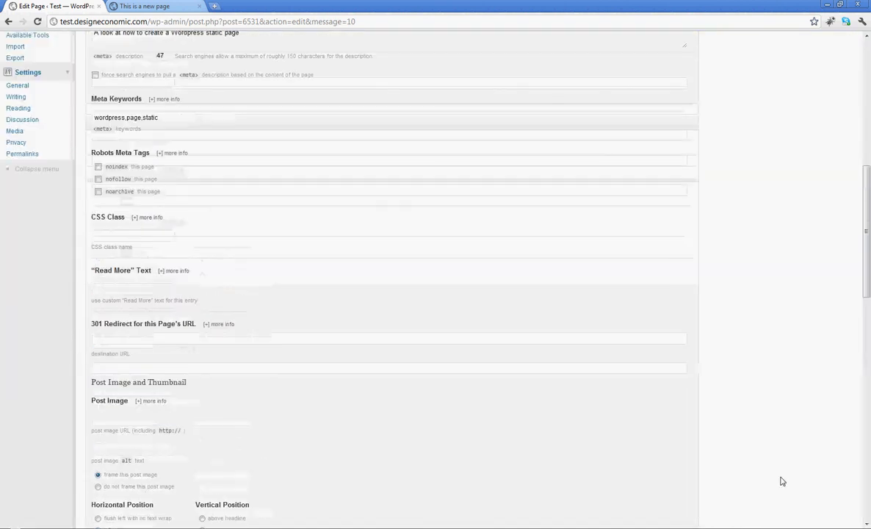
{"action": "scroll", "coordinate": [782, 481], "scroll_direction": "up", "scroll_amount": 6}
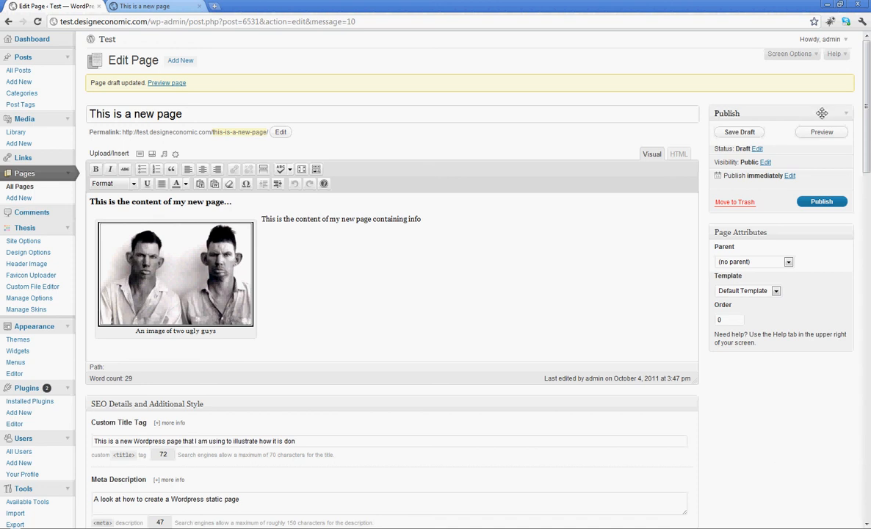
Save the draft with its SEO details, check the refreshed page preview, and return to the page editor.
{"action": "left_click", "coordinate": [743, 132]}
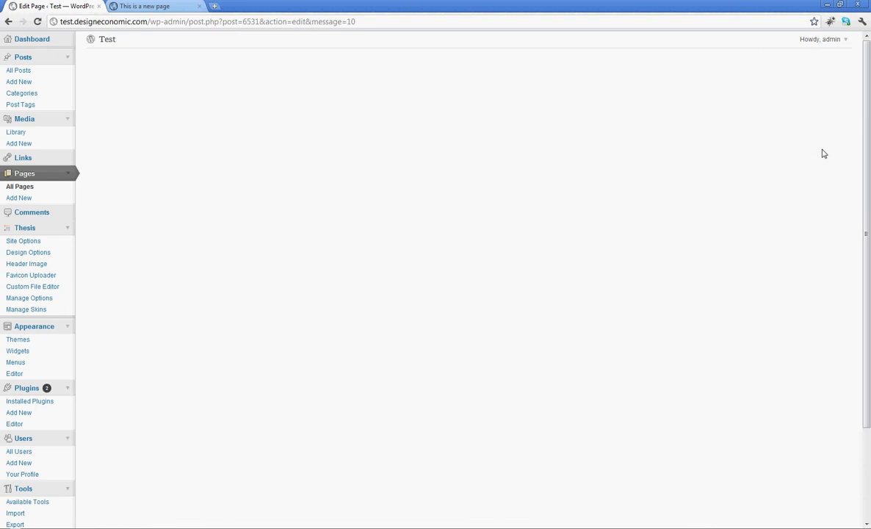
{"action": "left_click", "coordinate": [819, 135]}
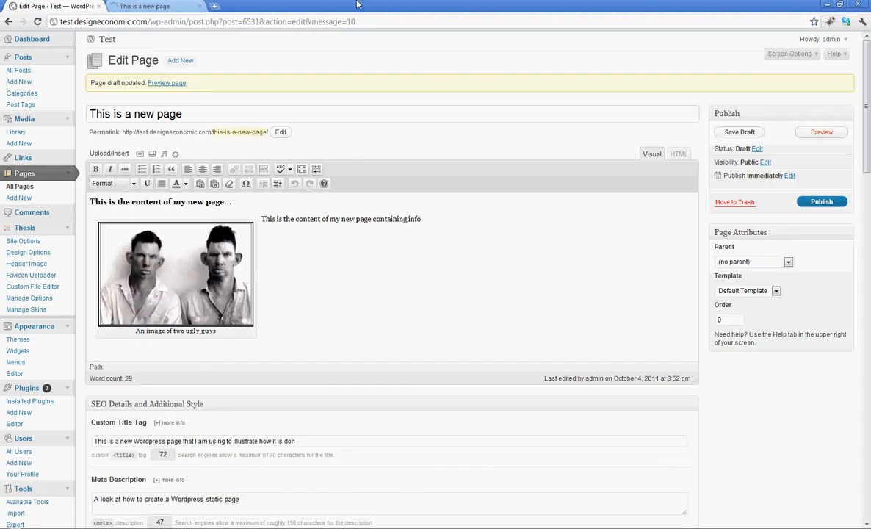
{"action": "left_click", "coordinate": [187, 7]}
{"action": "left_click", "coordinate": [57, 6]}
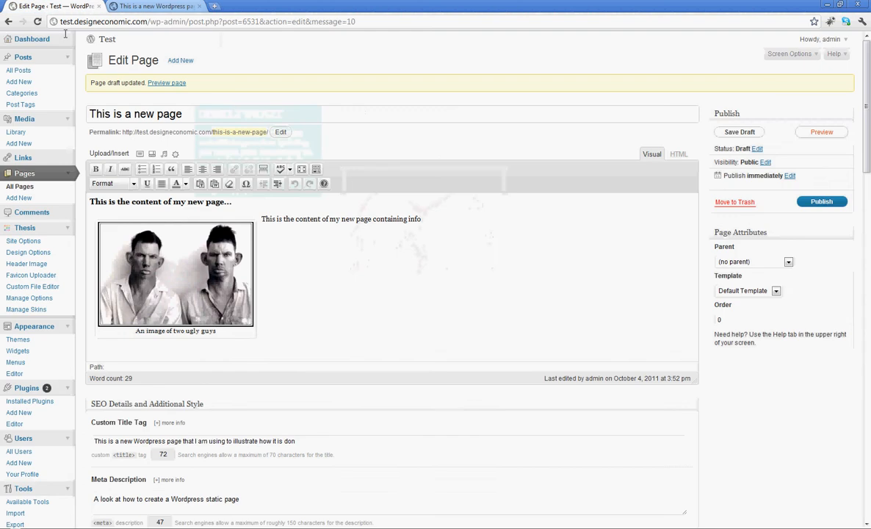
Publish the page and open the live version on the site.
{"action": "left_click", "coordinate": [821, 201]}
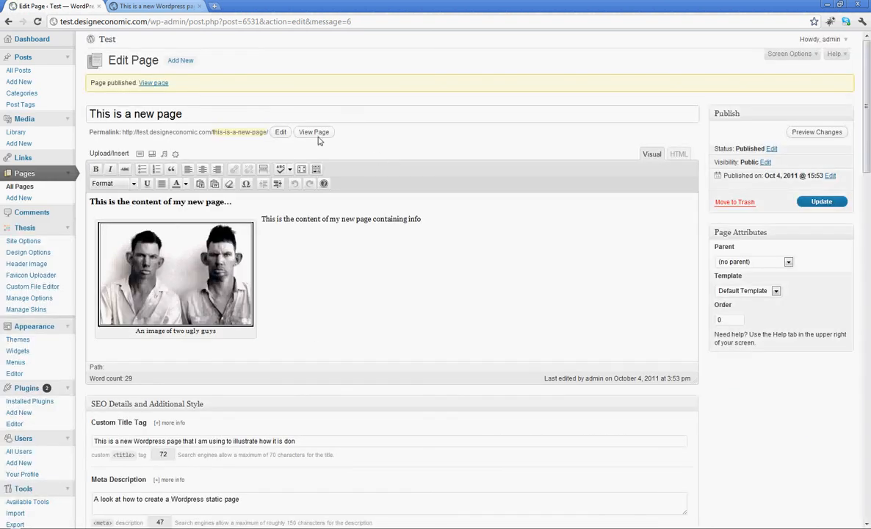
{"action": "left_click", "coordinate": [317, 136]}
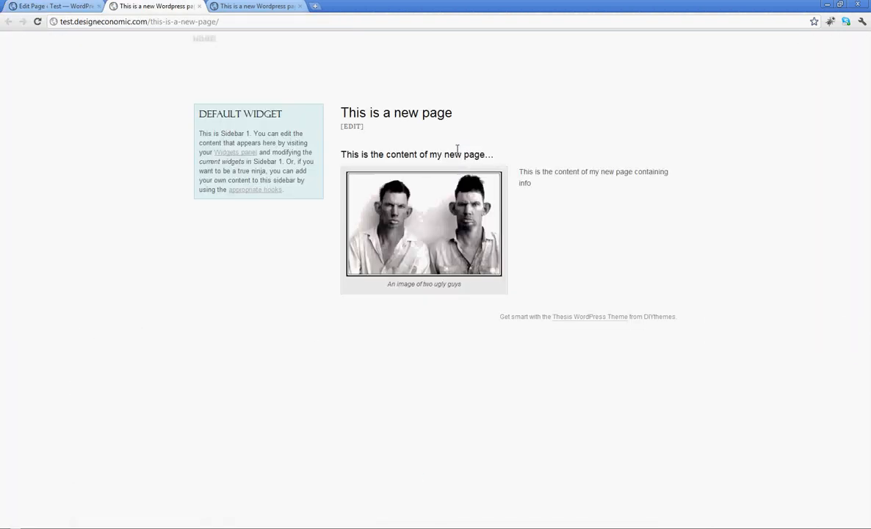